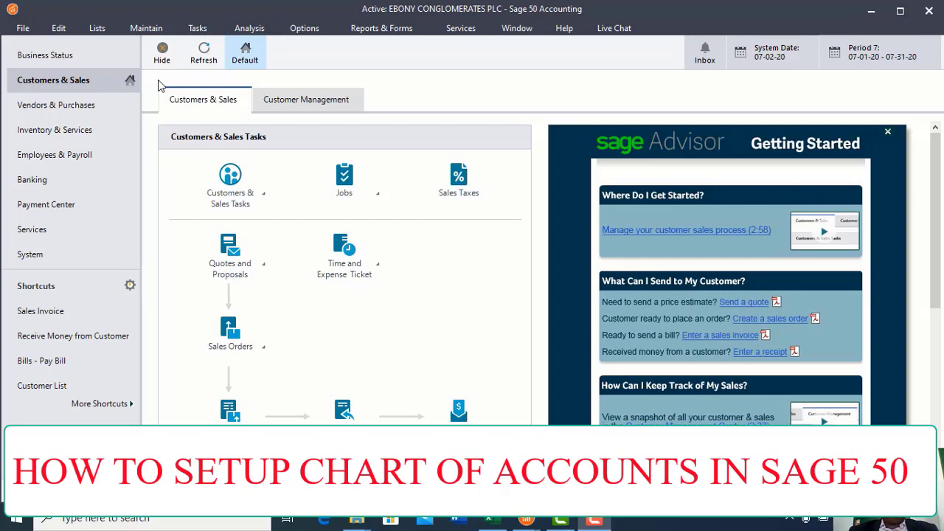
- Open the chart of accounts maintenance window and examine the available account types and the list of existing accounts
click(149, 31)
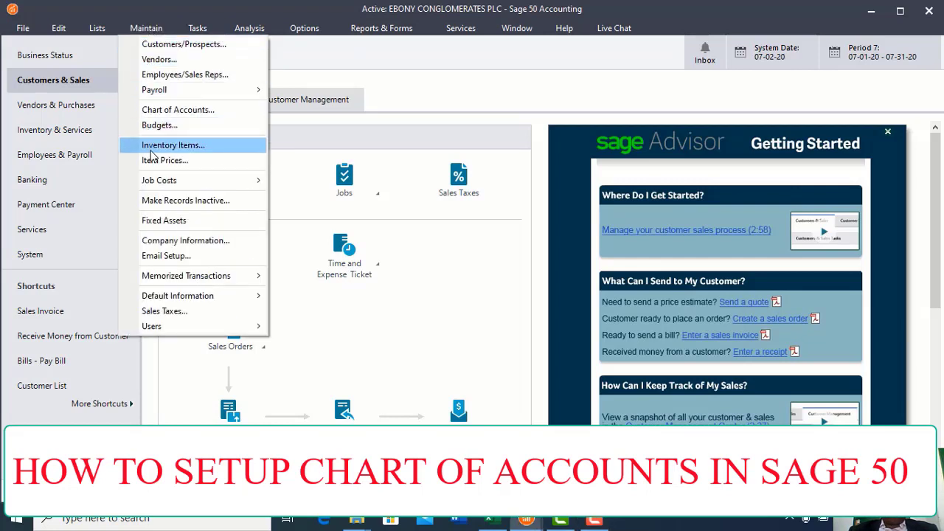
click(202, 115)
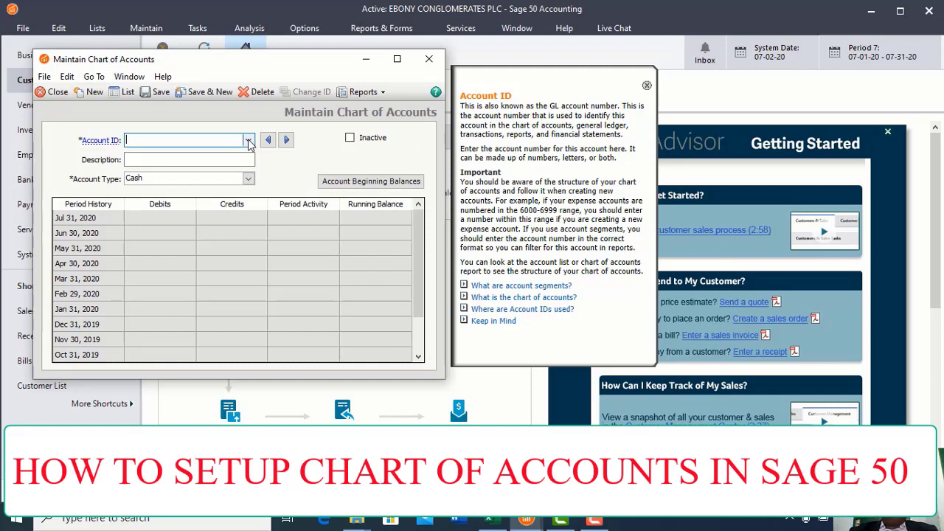
key(Tab)
key(Tab)
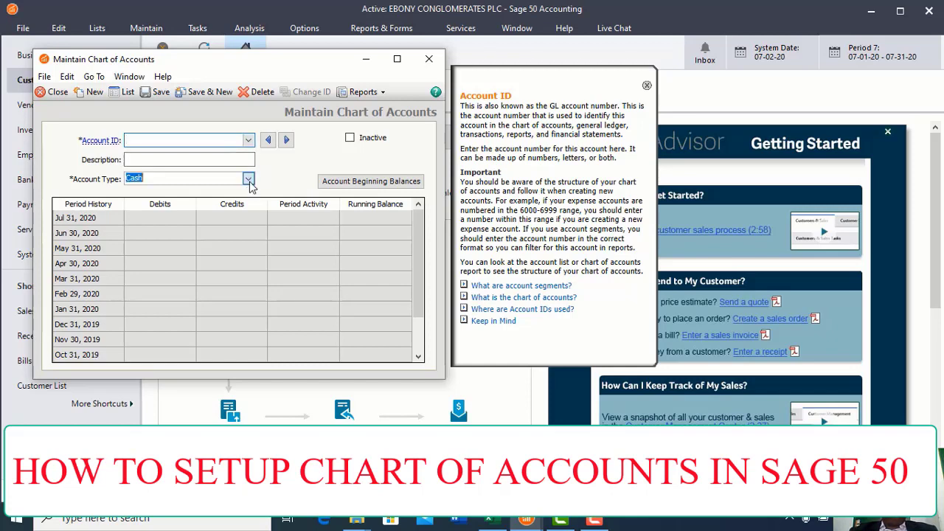
click(248, 179)
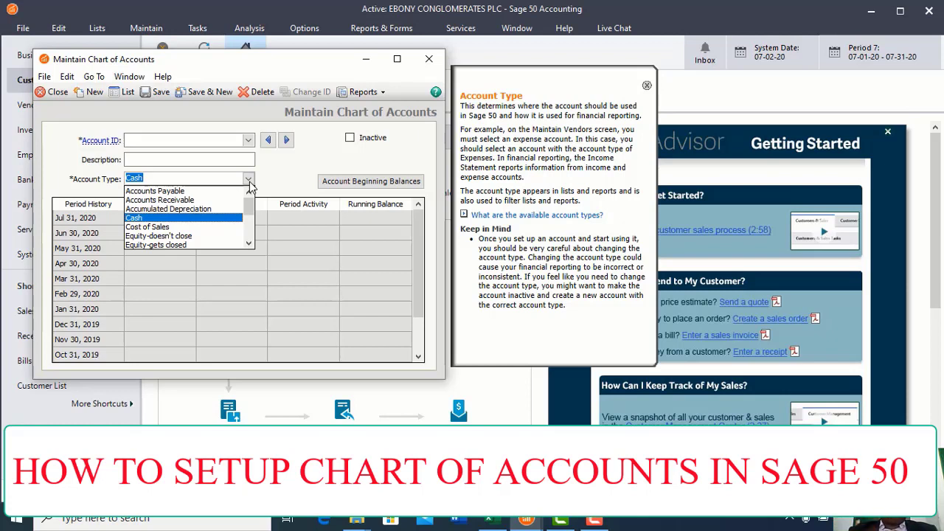
click(247, 142)
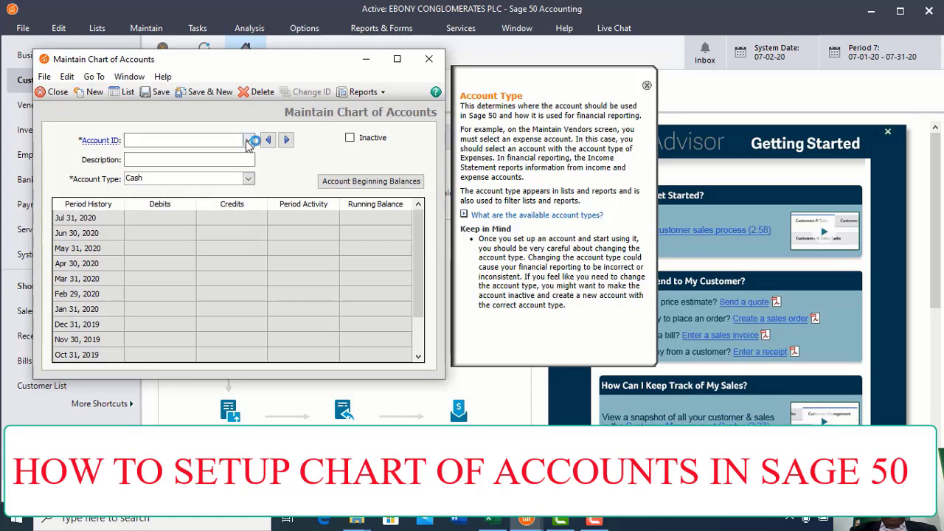
click(247, 142)
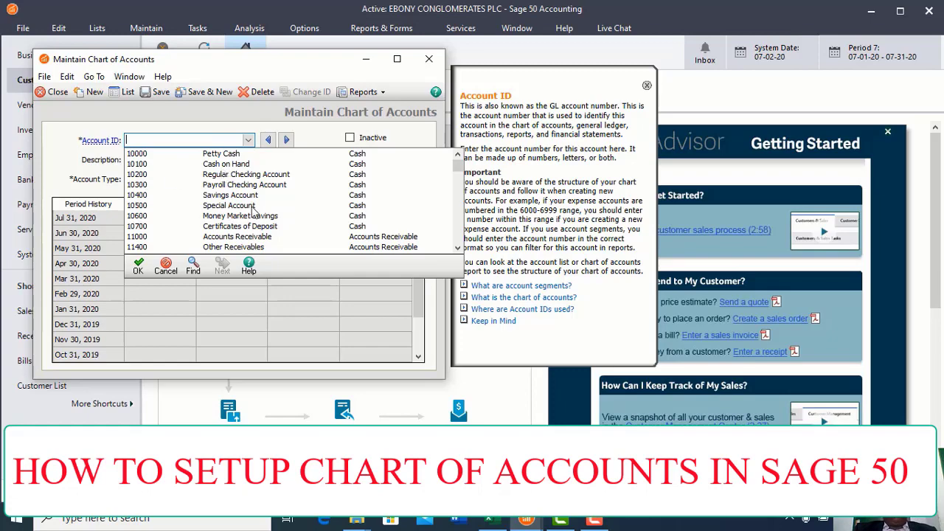
- Switch to the Sage 50 Advanced Case Study workbook in Excel and review the general ledger accounts and their account types
click(496, 522)
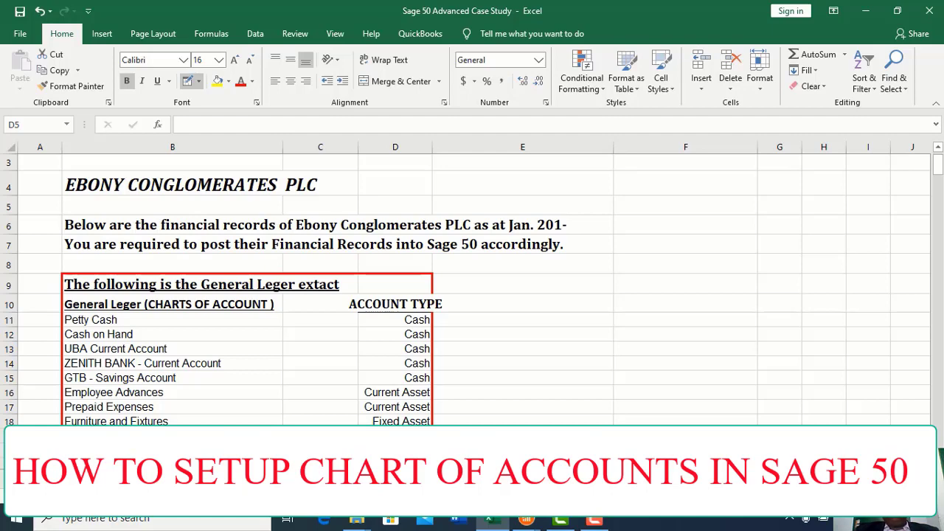
scroll(472, 290, down, 2)
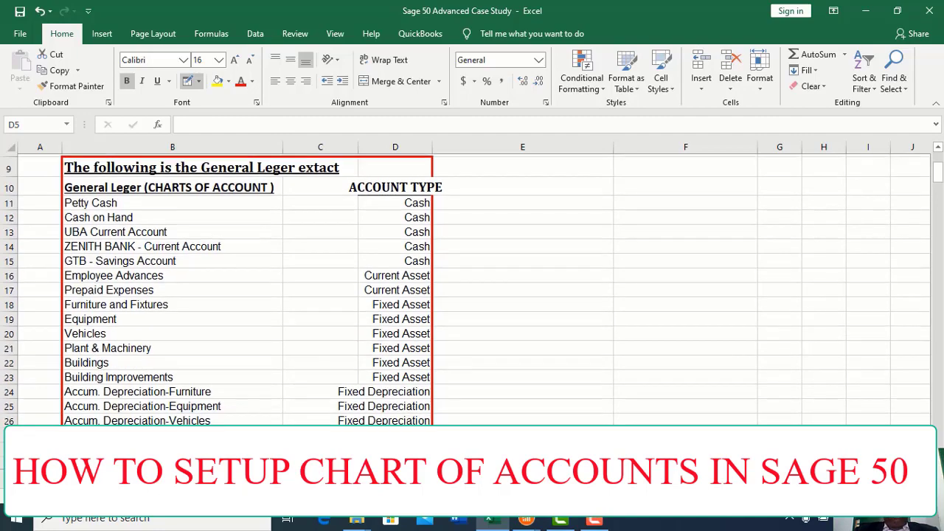
scroll(472, 288, down, 3)
scroll(472, 287, down, 2)
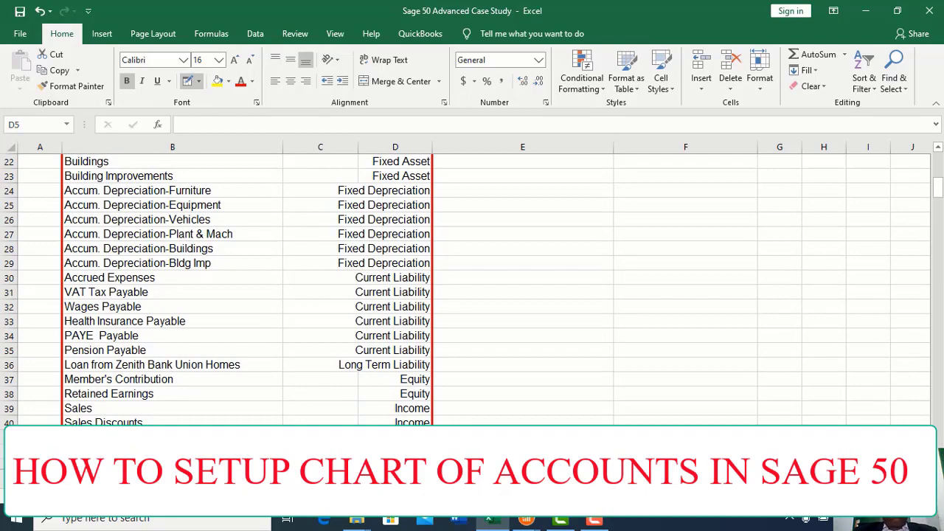
scroll(472, 287, down, 4)
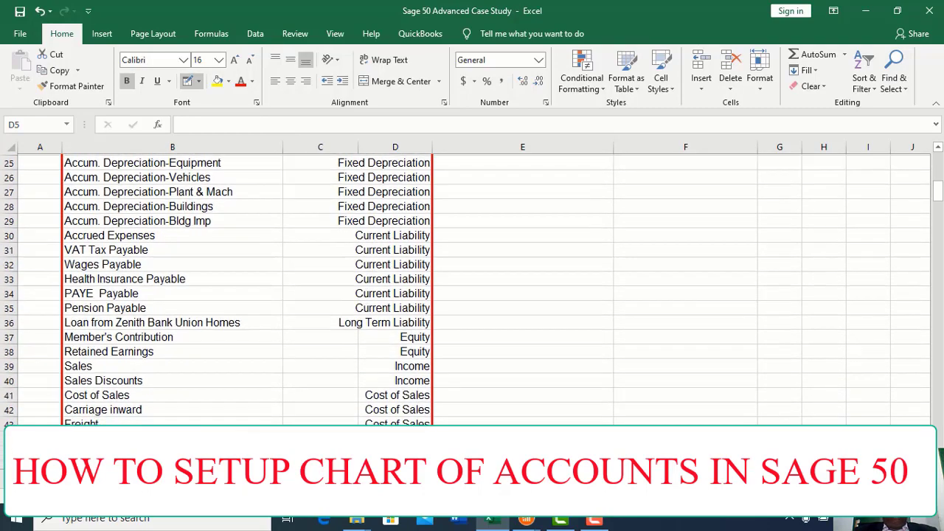
scroll(472, 288, down, 2)
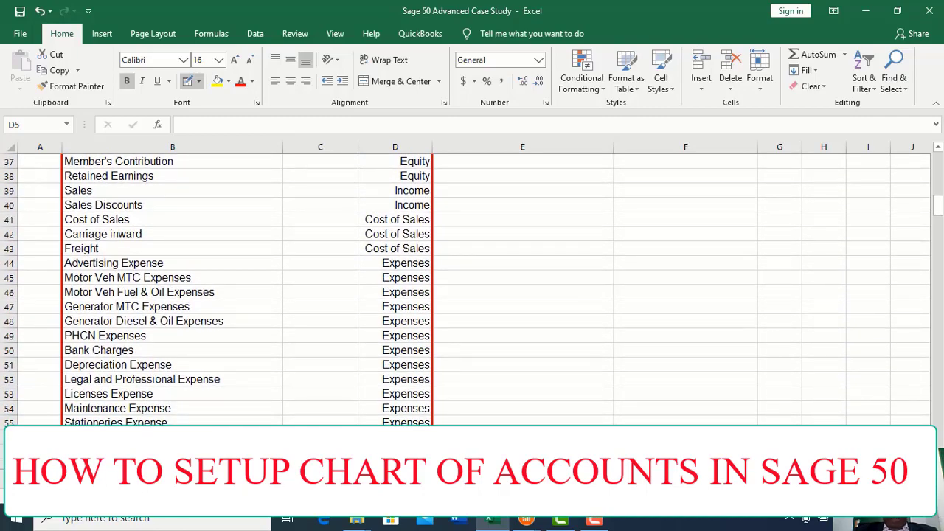
scroll(669, 378, down, 3)
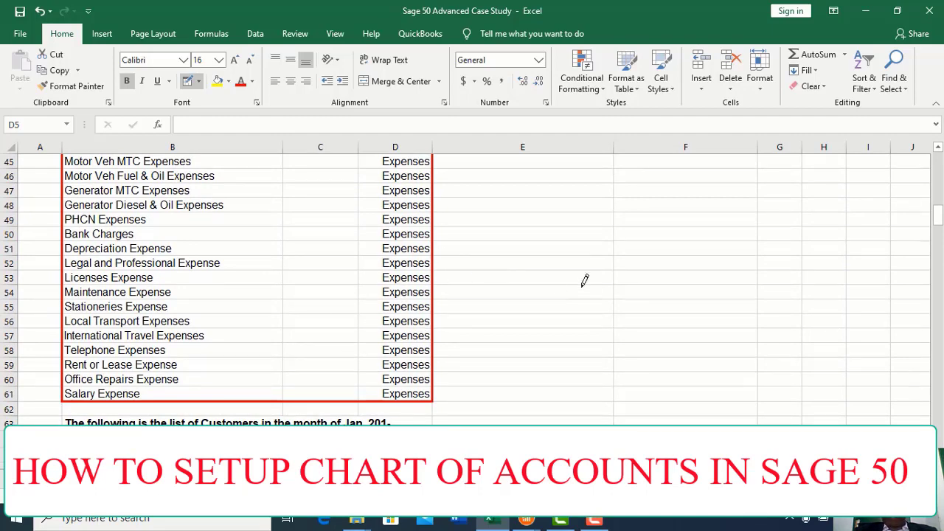
drag(937, 214, 938, 166)
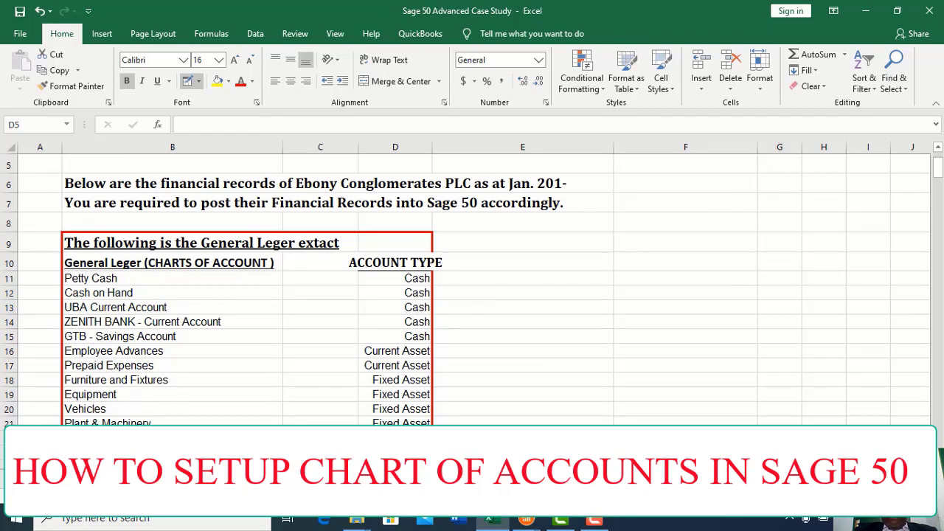
- Switch back to the Ebony Conglomerates PLC company in Sage 50 and open a blank chart of accounts record
mouse_move(532, 524)
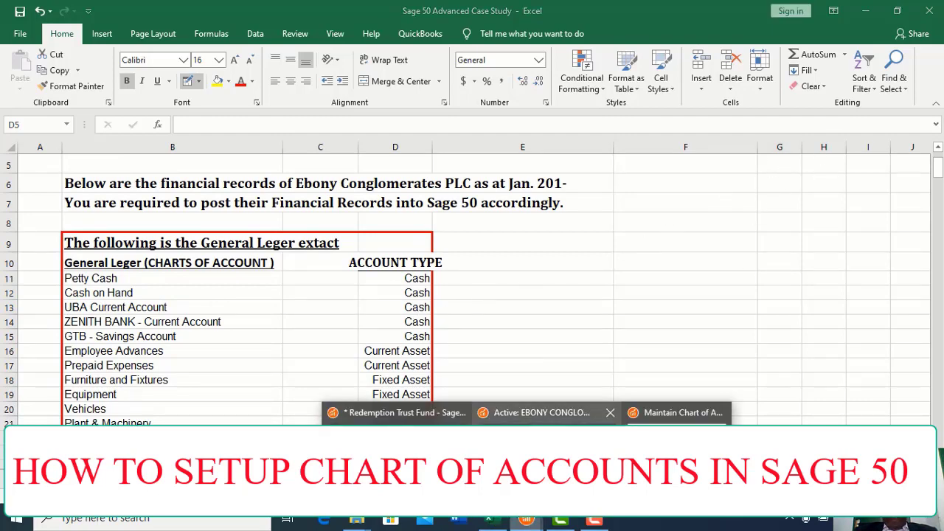
click(501, 463)
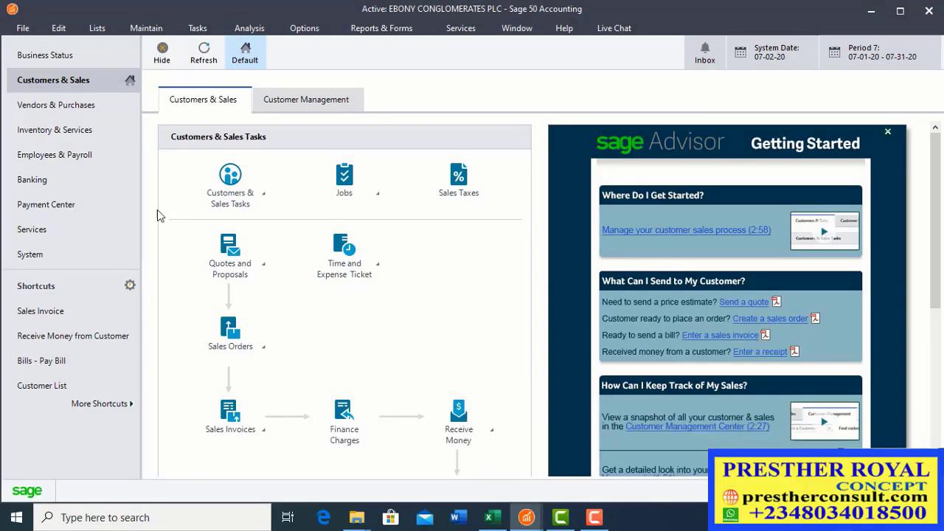
click(145, 29)
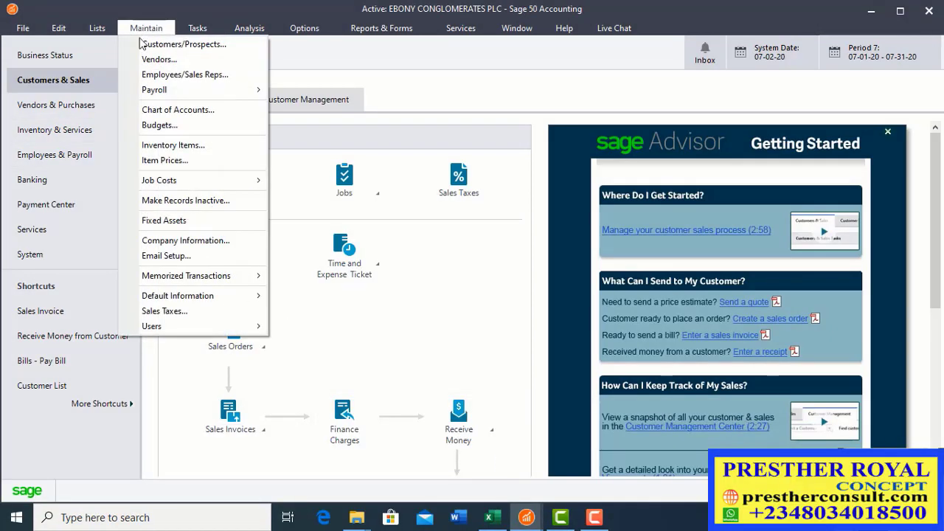
click(174, 109)
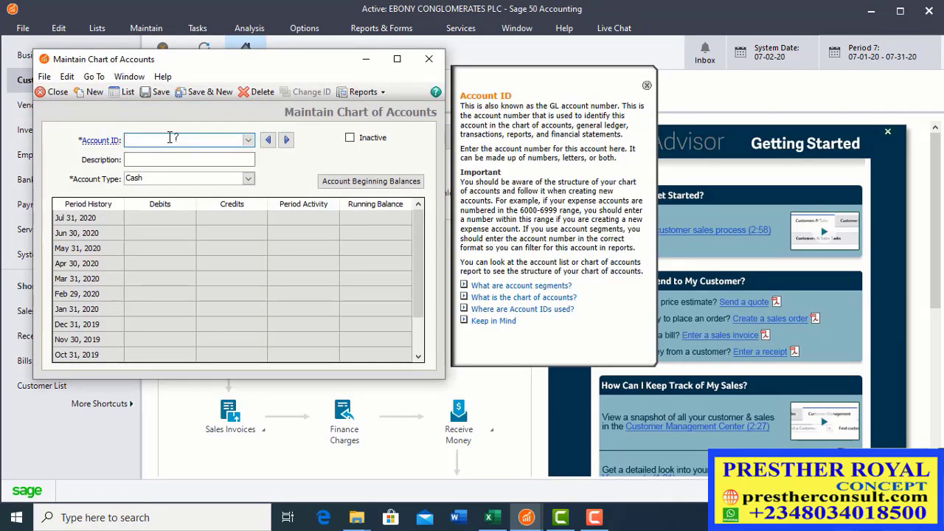
- Fill in the blank record with account ID 10010, description UBA CURRENT ACCT and account type Cash
text(10019)
key(BackSpace)
text(0)
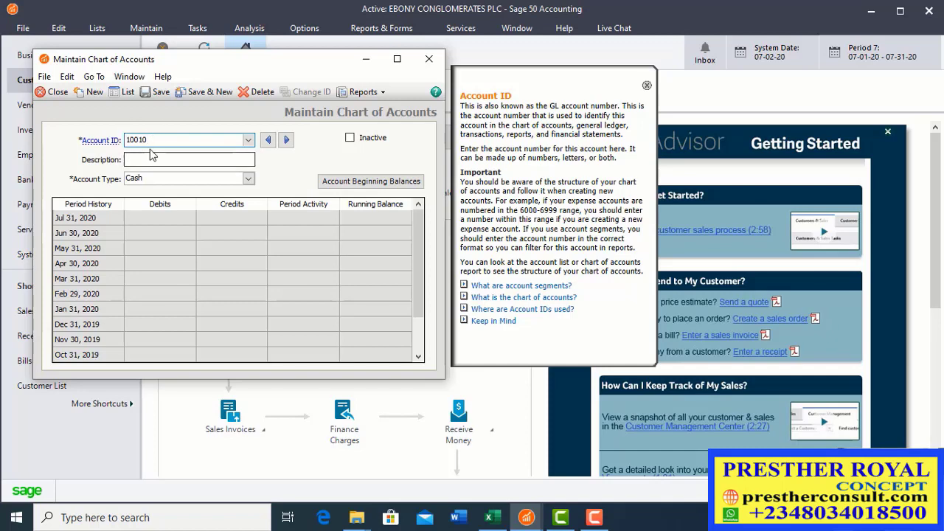
click(144, 156)
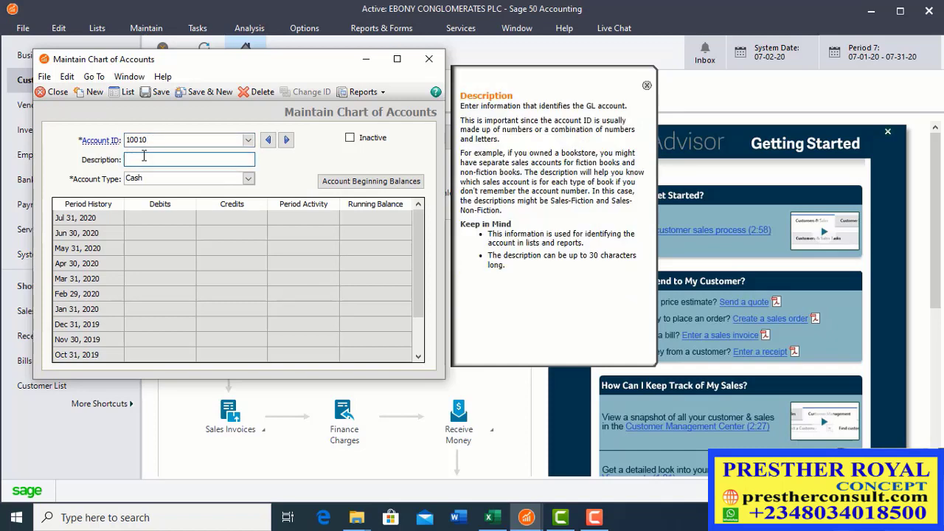
text(UBA CURRENT ACCT)
click(248, 179)
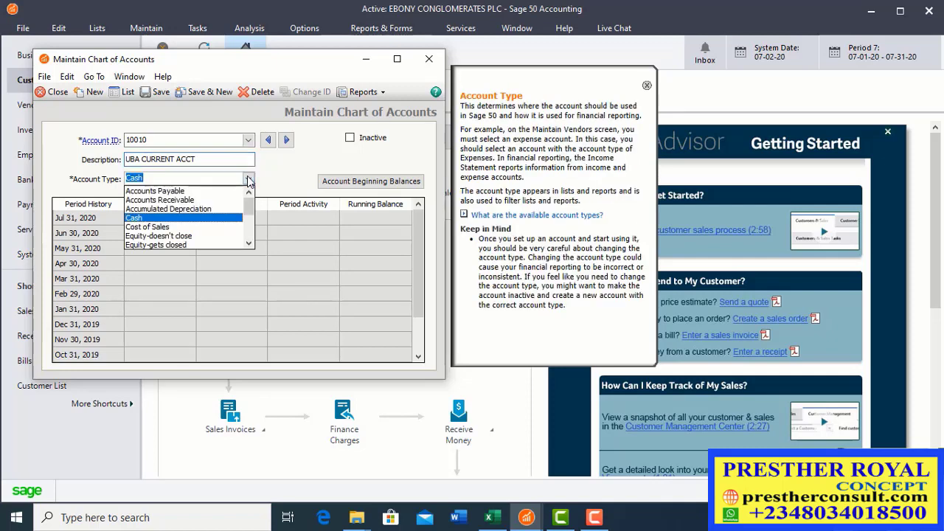
click(195, 219)
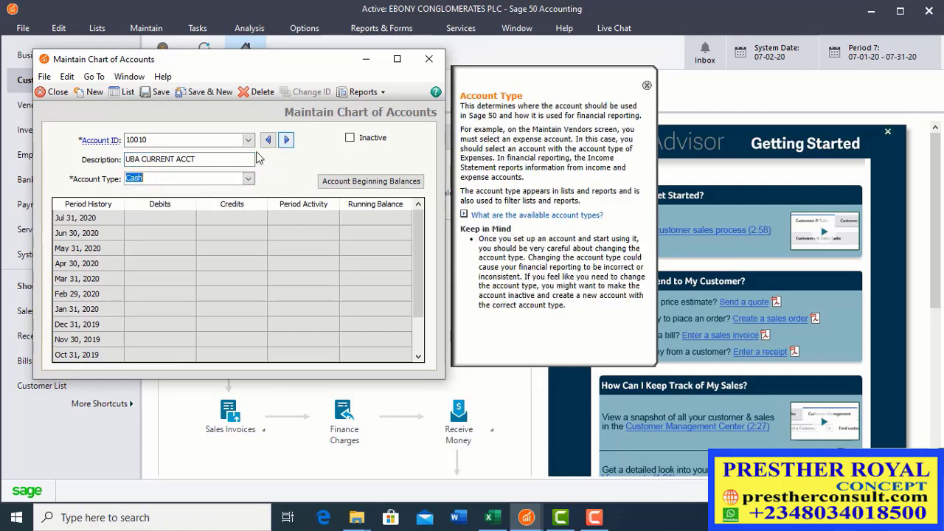
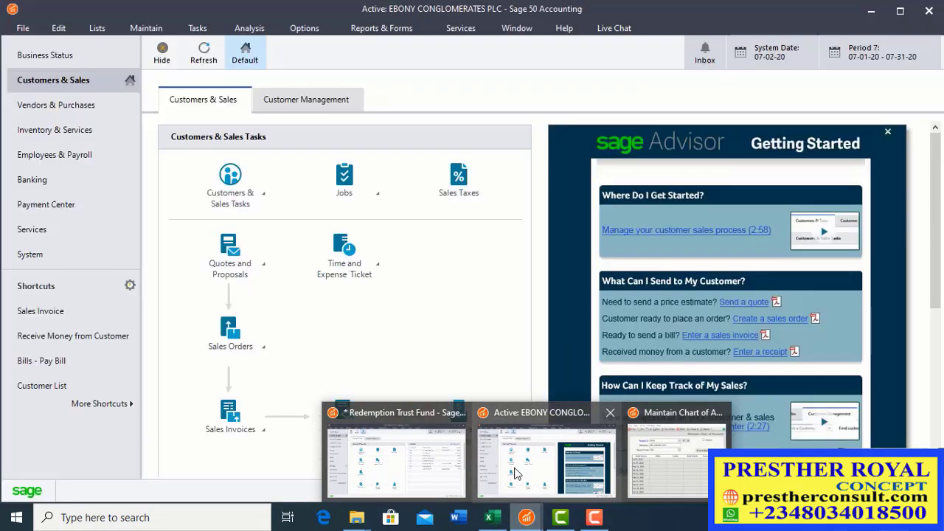
- Open another blank chart of accounts record for Ebony Conglomerates PLC and set its account ID to 10120
click(515, 473)
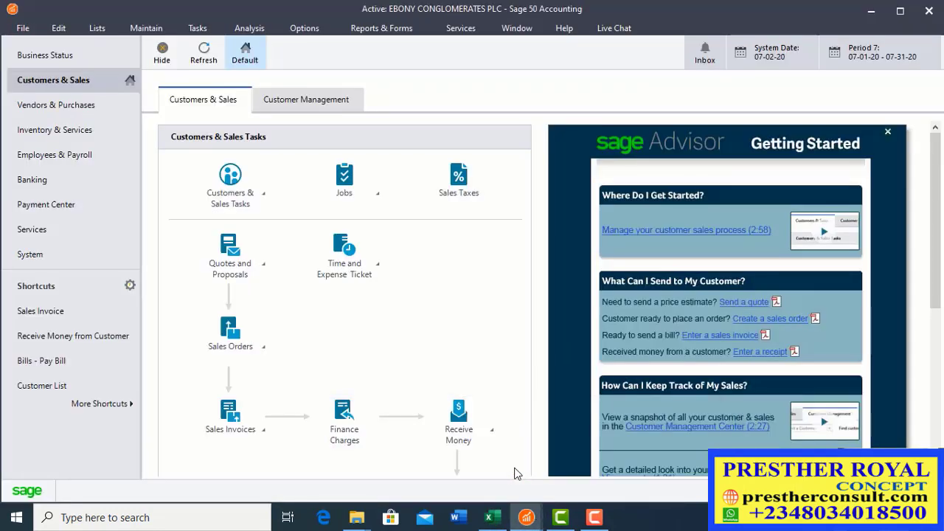
click(155, 31)
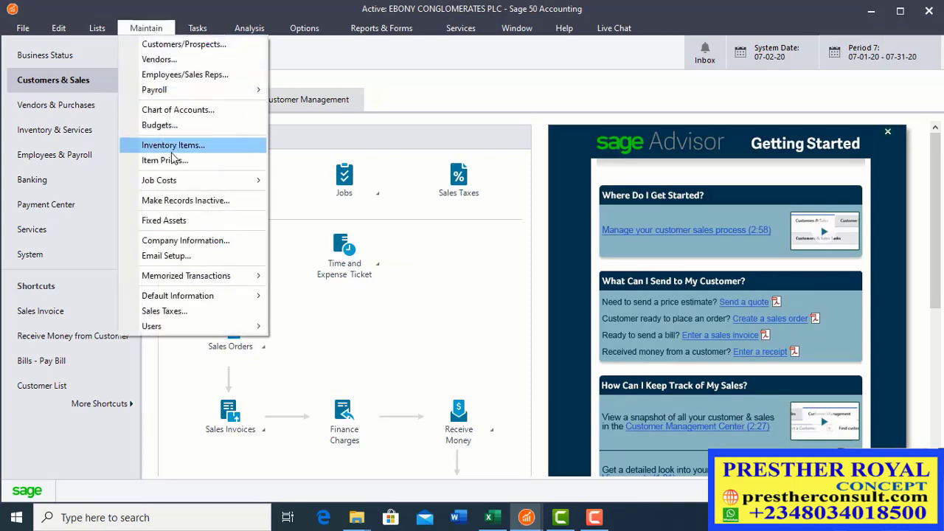
click(169, 110)
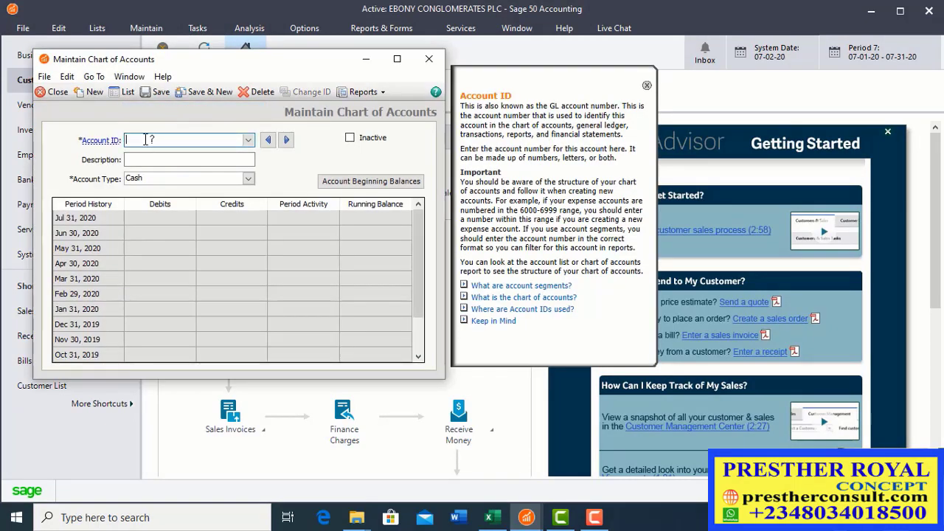
text(10020)
key(BackSpace)
key(BackSpace)
text(010)
key(BackSpace)
key(BackSpace)
key(BackSpace)
text(120)
key(Tab)
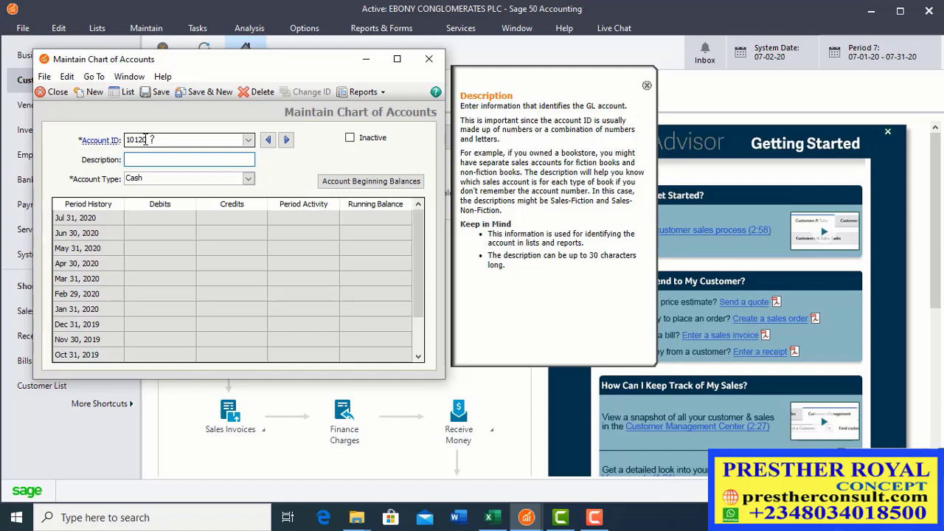
- Describe account 10120 as ZENITH BANK ACCT with account type Cash, save it, and check the account list
text(ZENITH BANK ACCT)
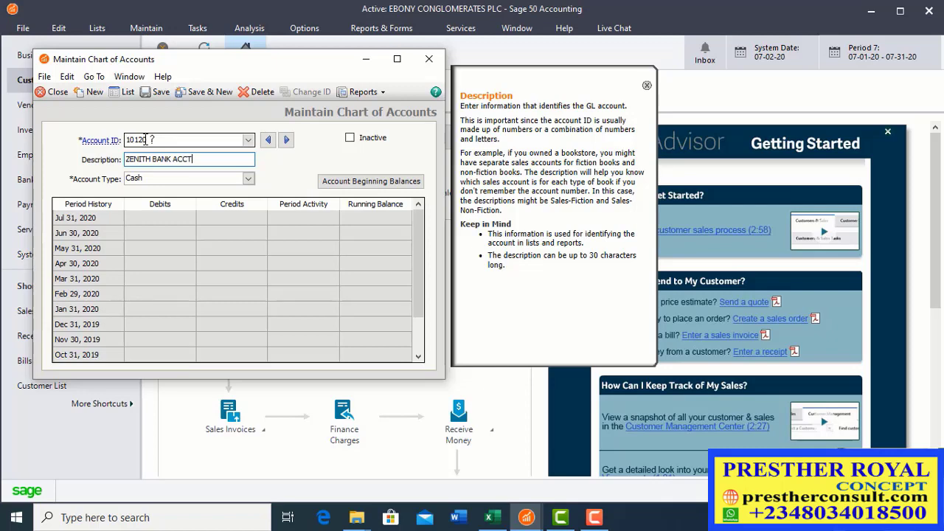
click(248, 181)
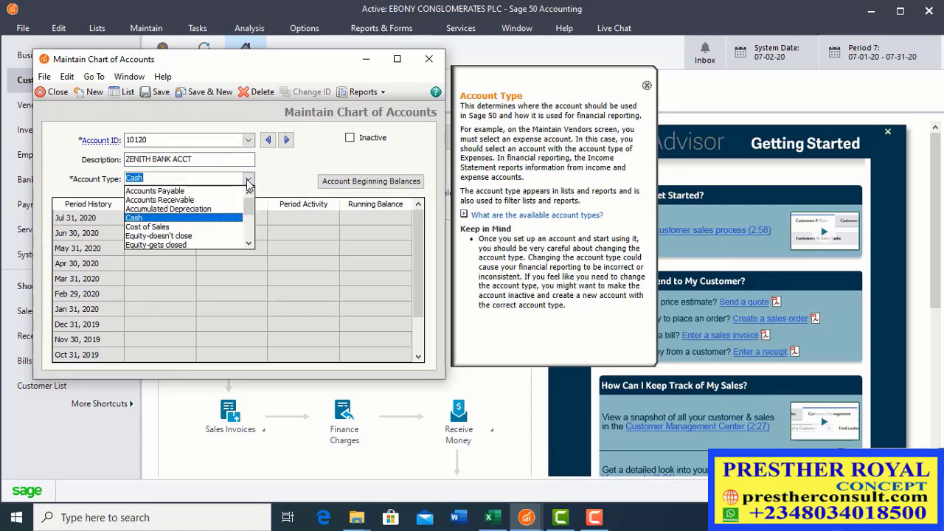
click(217, 216)
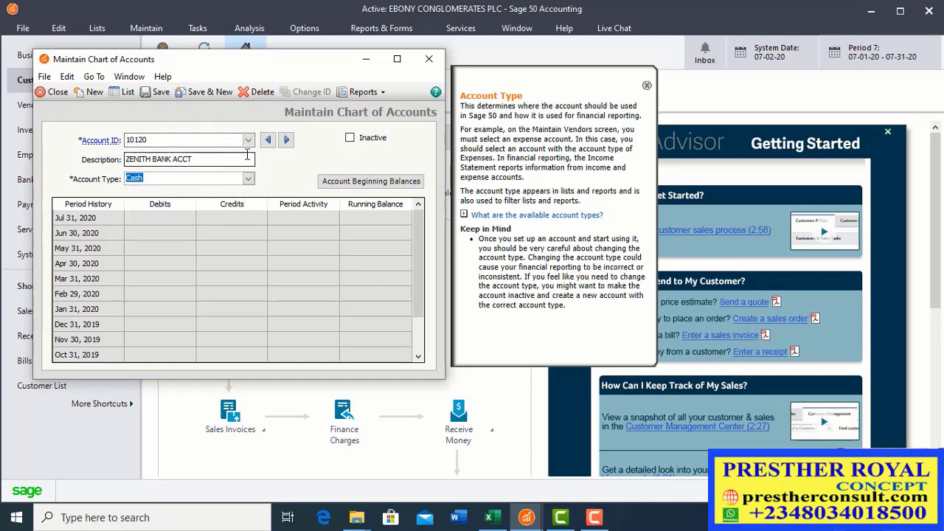
click(160, 92)
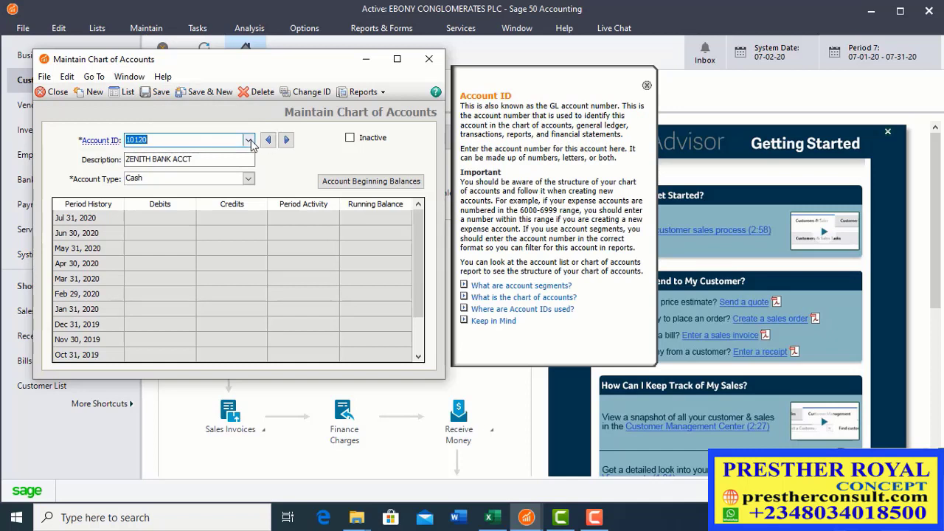
click(248, 140)
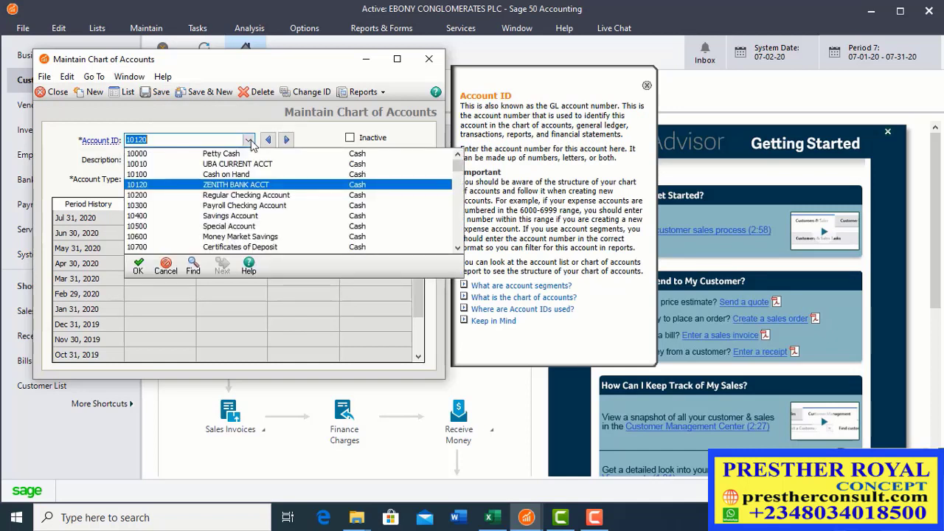